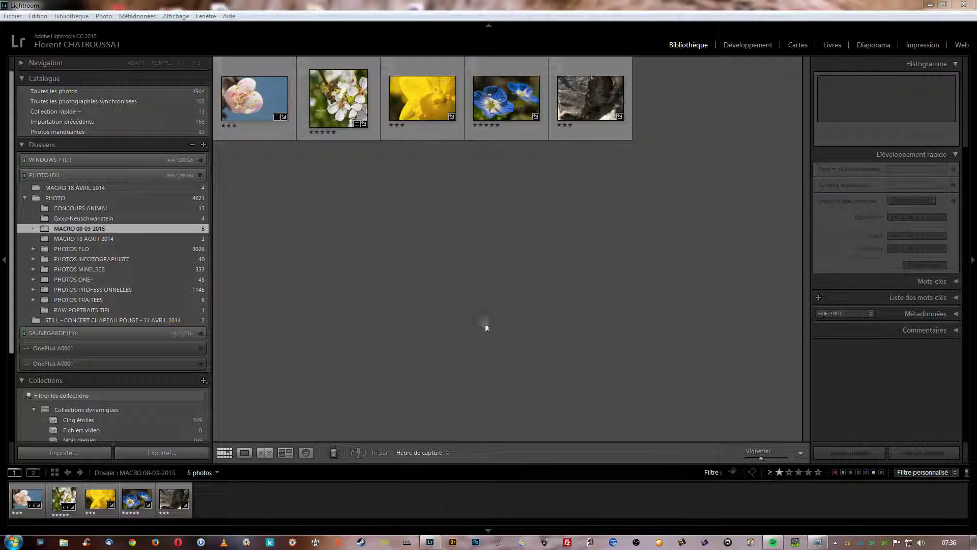
# Step: Create a virtual copy (Créer une copie virtuelle) of the pink blossom photo FLEURS-1040253.RW2
pyautogui.click(418, 335)
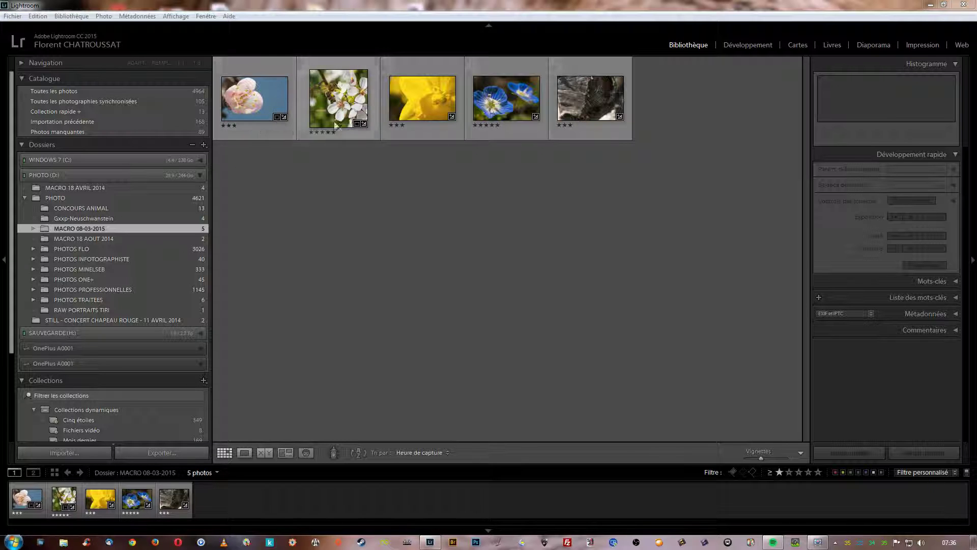
pyautogui.click(314, 361)
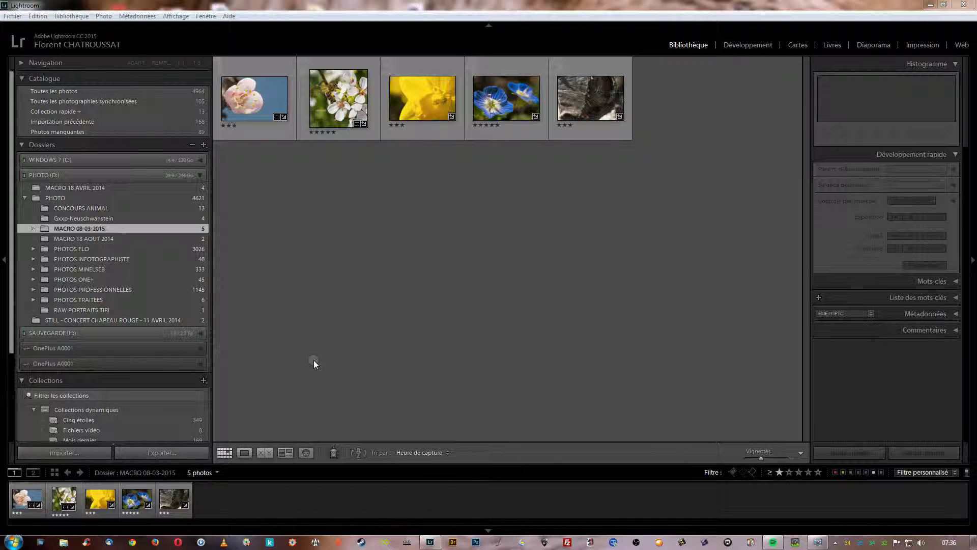
pyautogui.moveTo(26, 500)
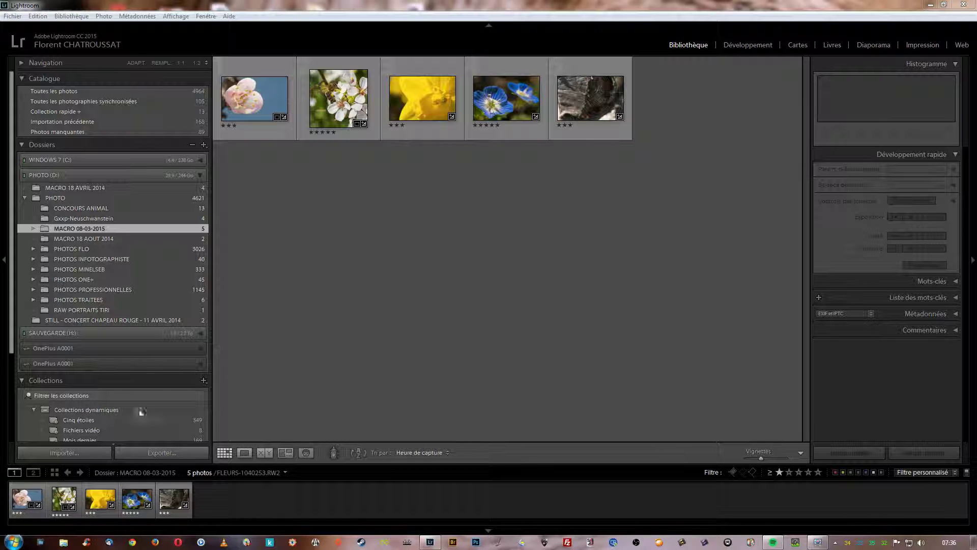
pyautogui.click(22, 502)
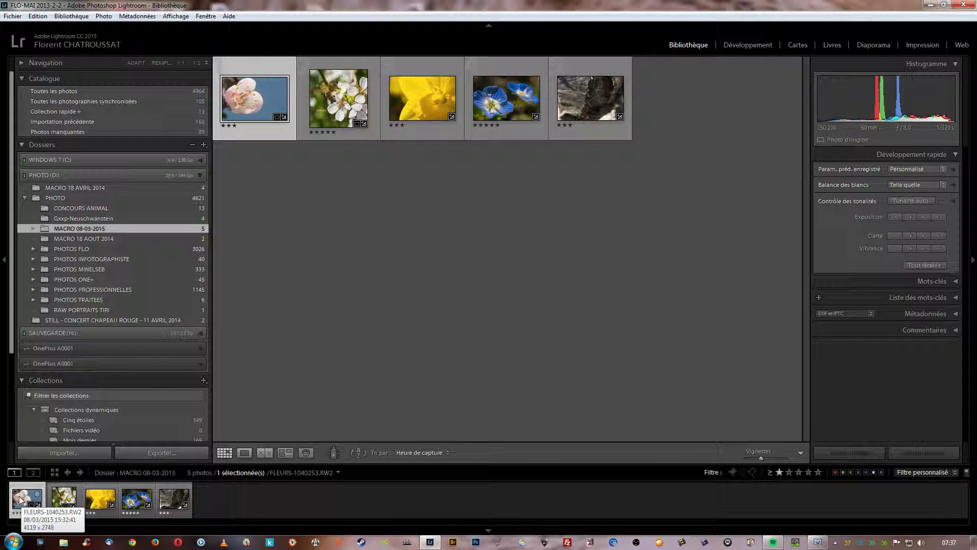
pyautogui.rightClick(20, 500)
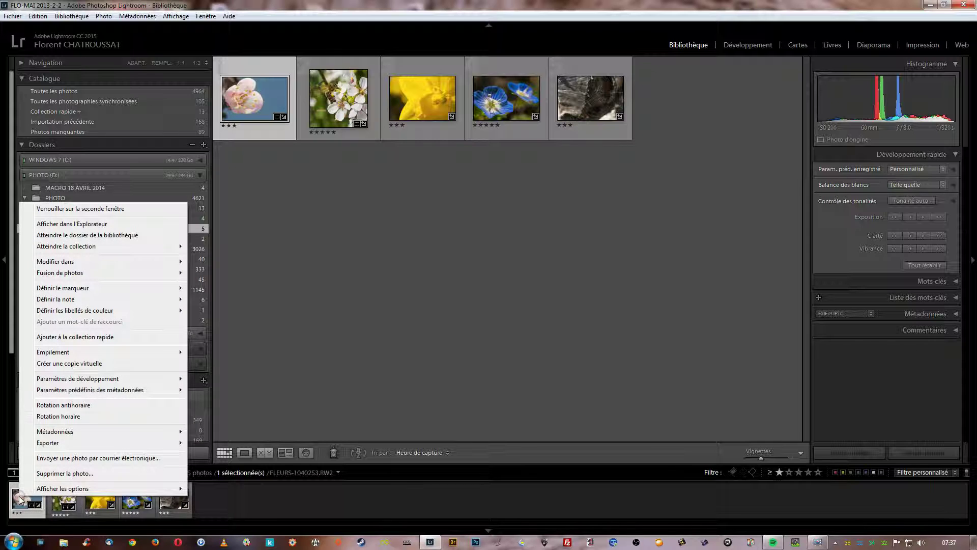
pyautogui.click(56, 365)
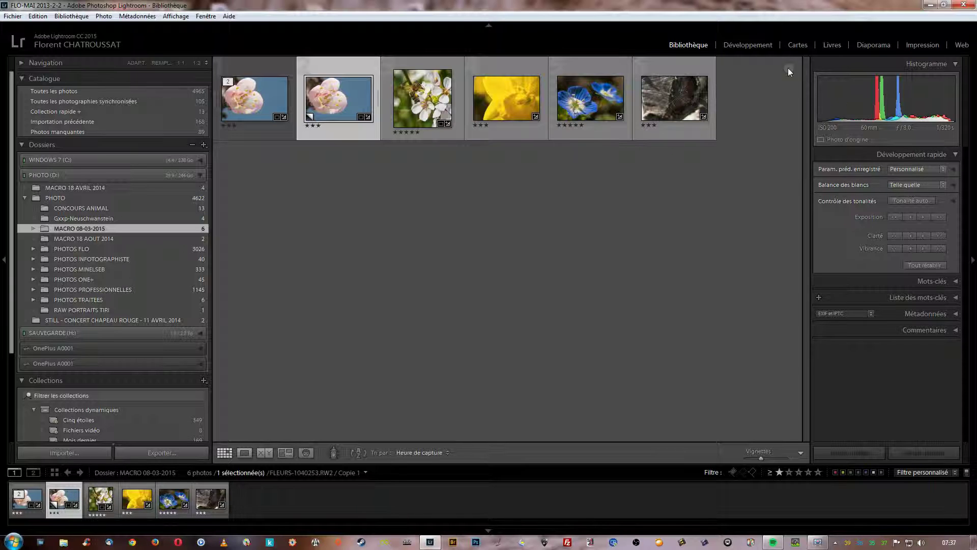
# Step: Make the blossom copy black and white: exposure −1.02, shadows +11, whites +37, blacks −6; compare with the original
pyautogui.click(748, 45)
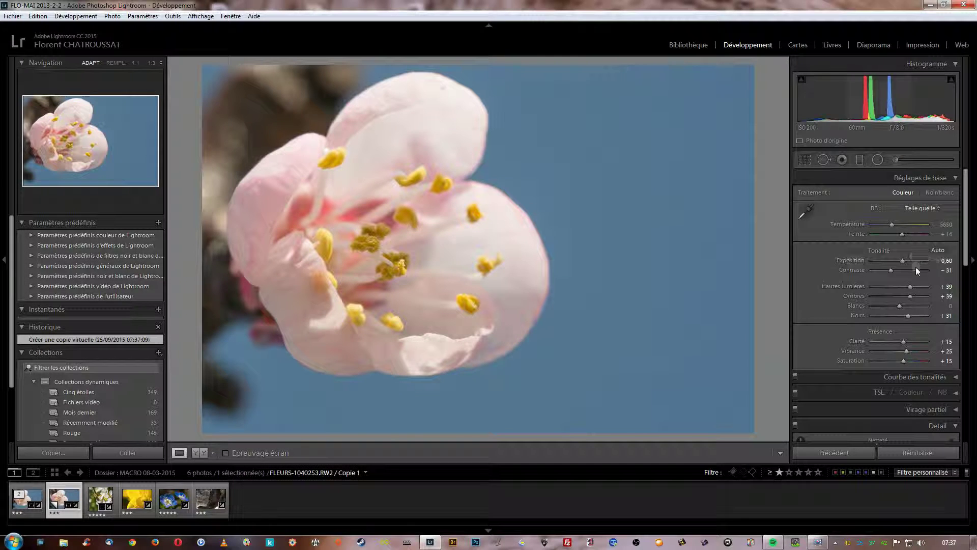
pyautogui.click(937, 193)
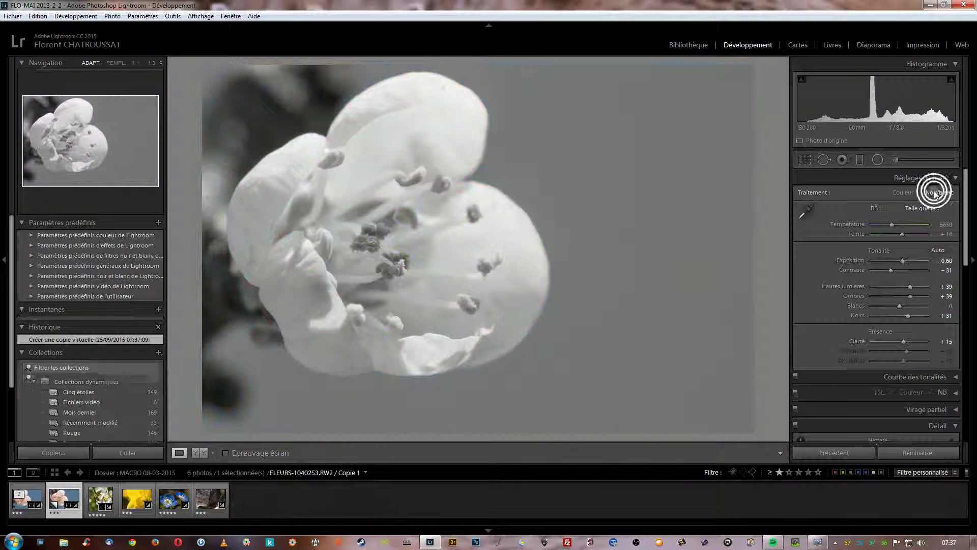
pyautogui.moveTo(902, 260); pyautogui.dragTo(894, 260)
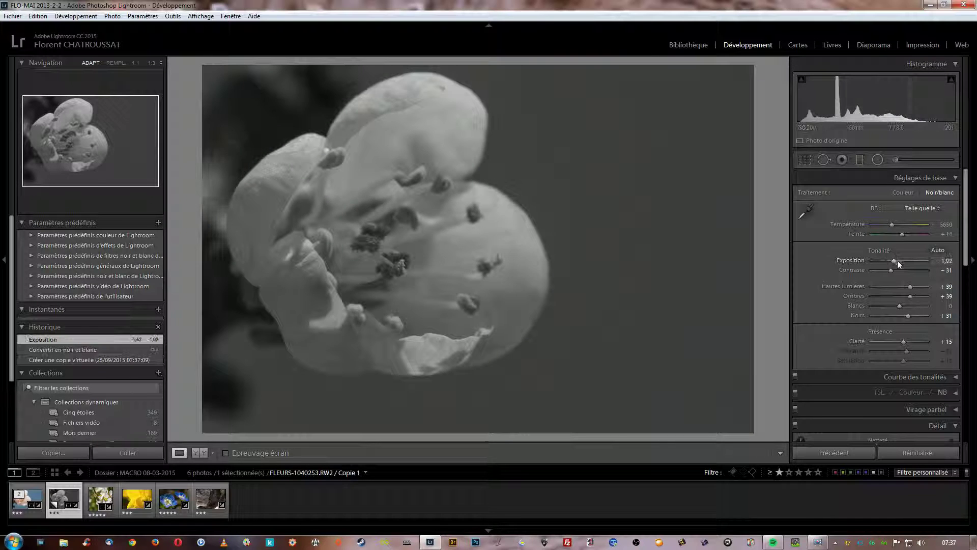
pyautogui.moveTo(910, 296)
pyautogui.mouseDown()
pyautogui.moveTo(898, 315)
pyautogui.moveTo(910, 305)
pyautogui.mouseUp()
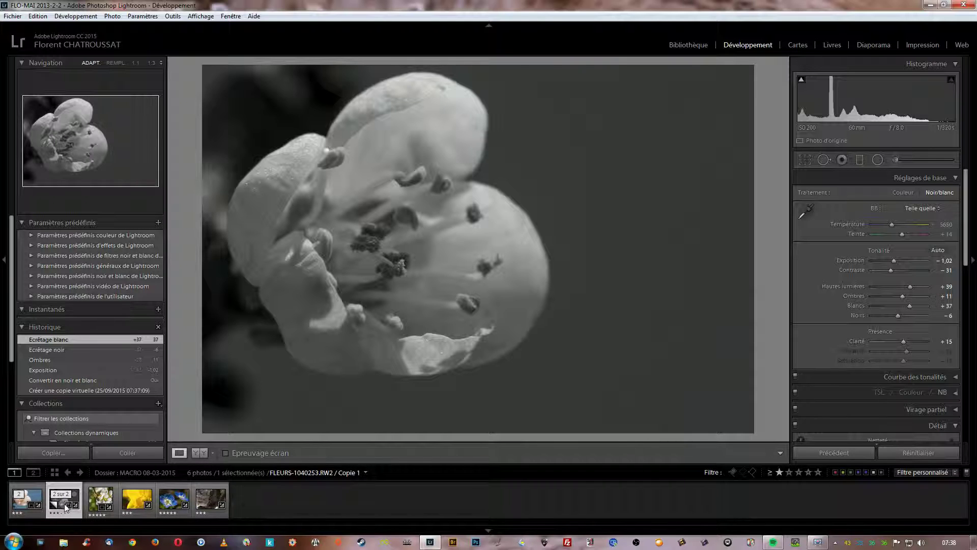
pyautogui.click(23, 503)
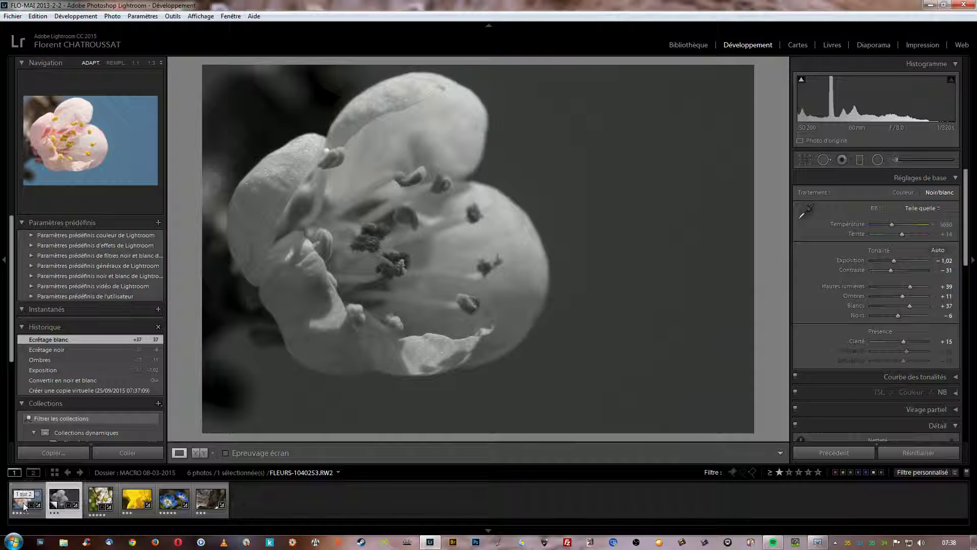
pyautogui.click(56, 501)
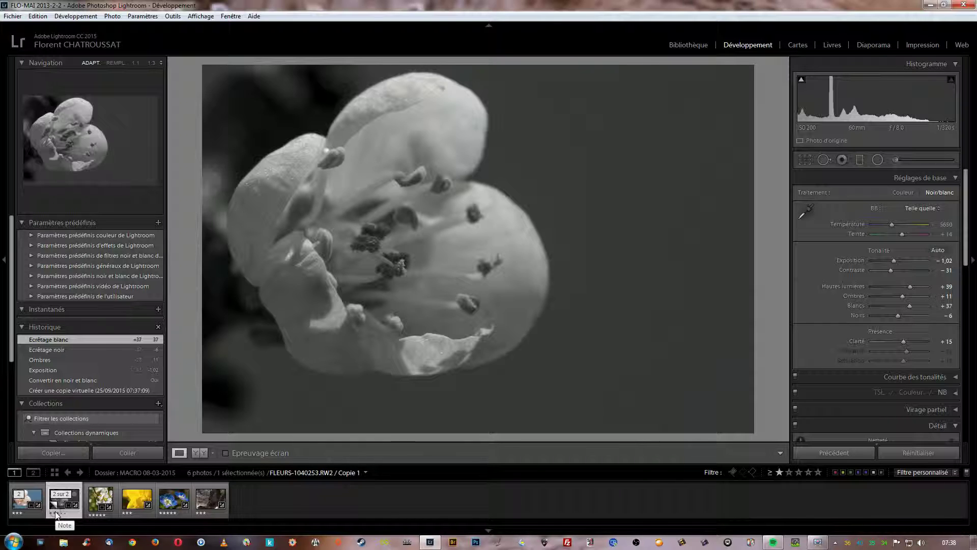
# Step: Create virtual copies of the four remaining flower photos, then clear the selection
pyautogui.click(100, 498)
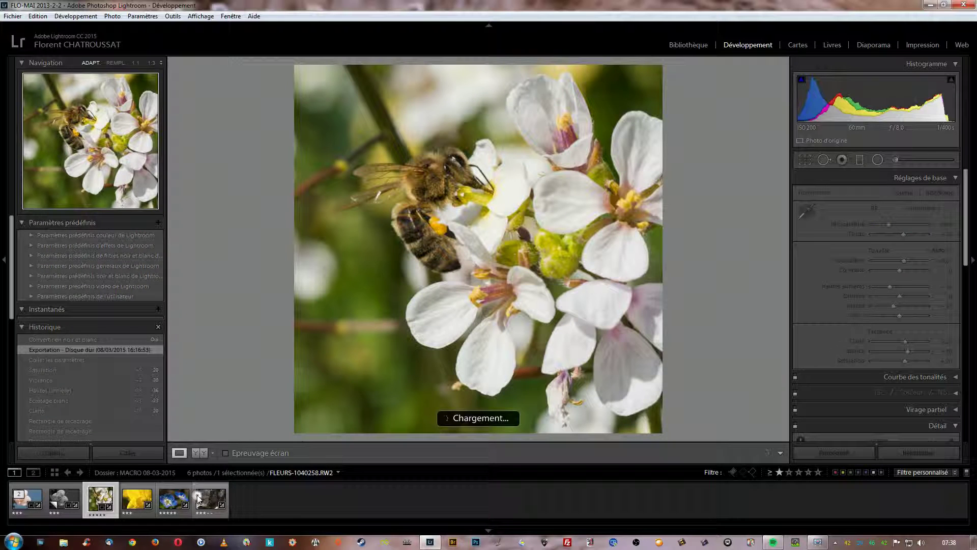
pyautogui.rightClick(206, 500)
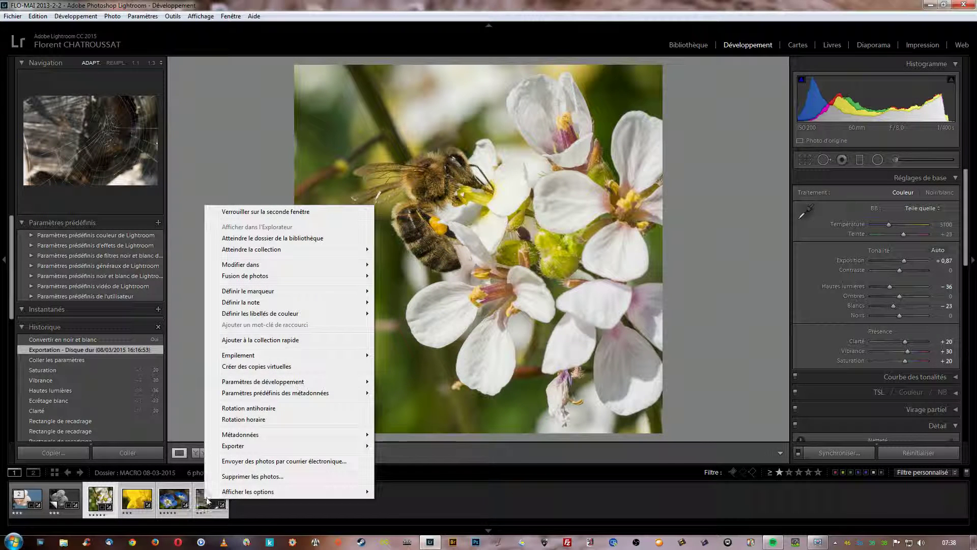
pyautogui.click(260, 366)
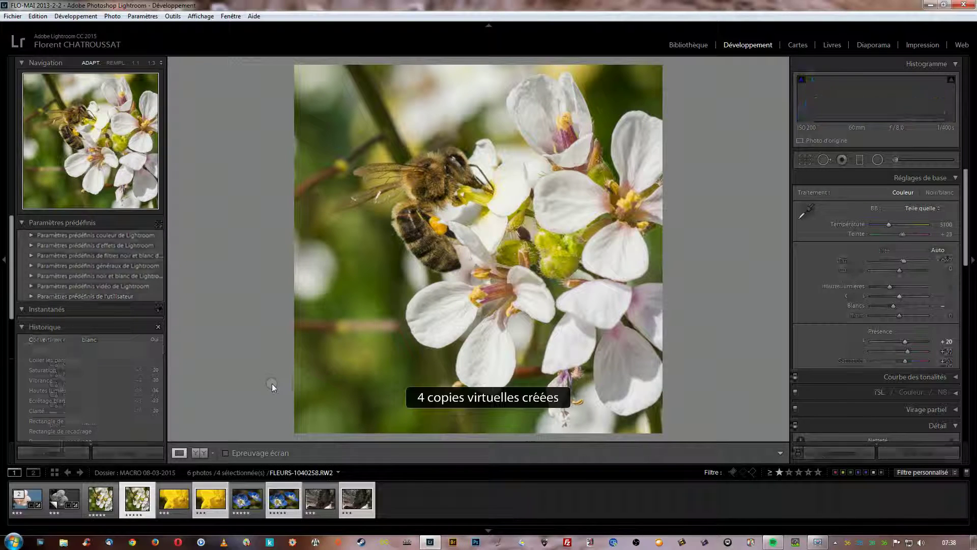
pyautogui.click(408, 505)
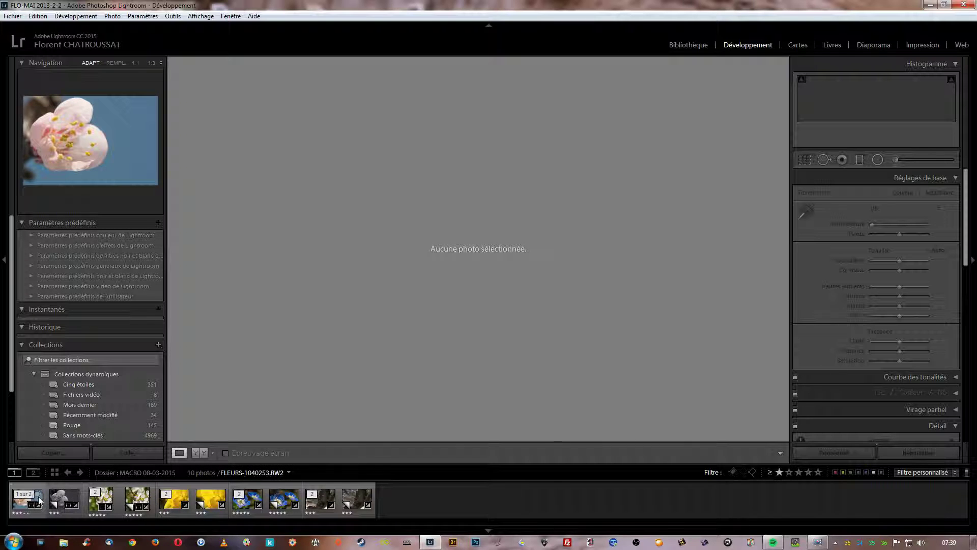
# Step: Open and close a secondary display window from the Fenêtre menu, then return to Bibliothèque
pyautogui.click(231, 17)
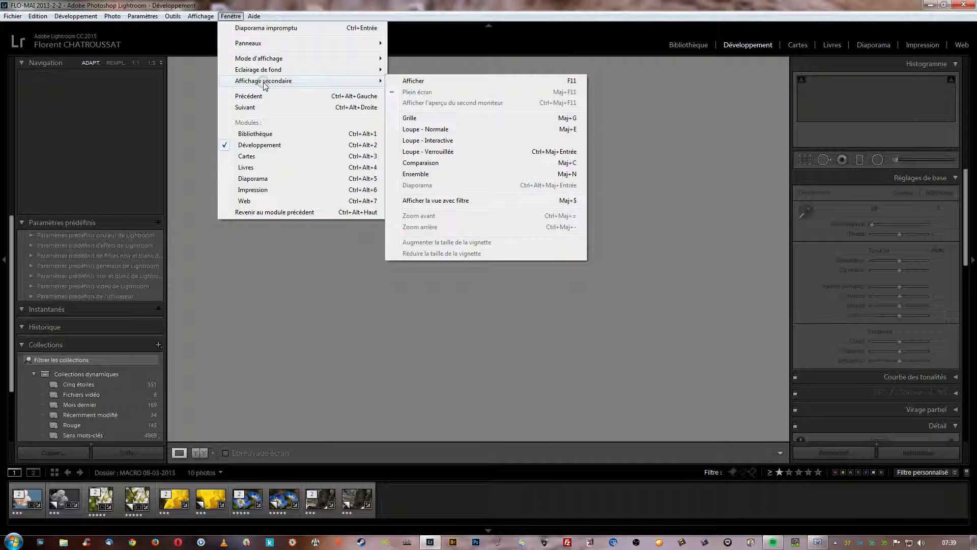
pyautogui.moveTo(263, 81)
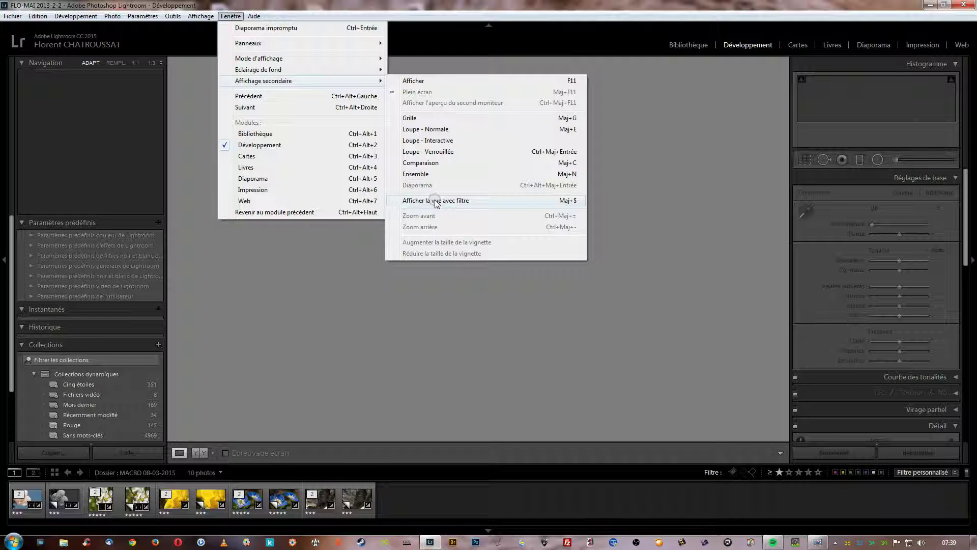
pyautogui.click(435, 201)
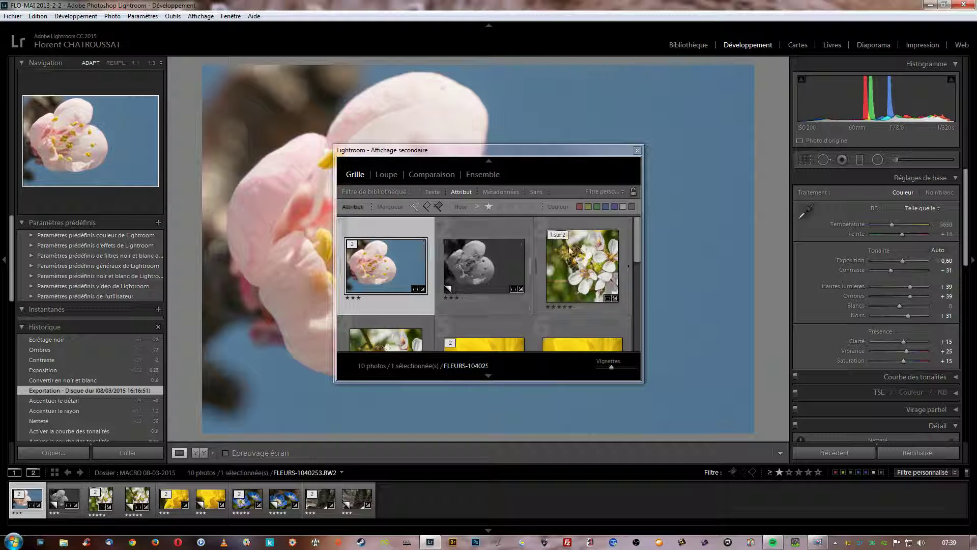
pyautogui.moveTo(386, 267)
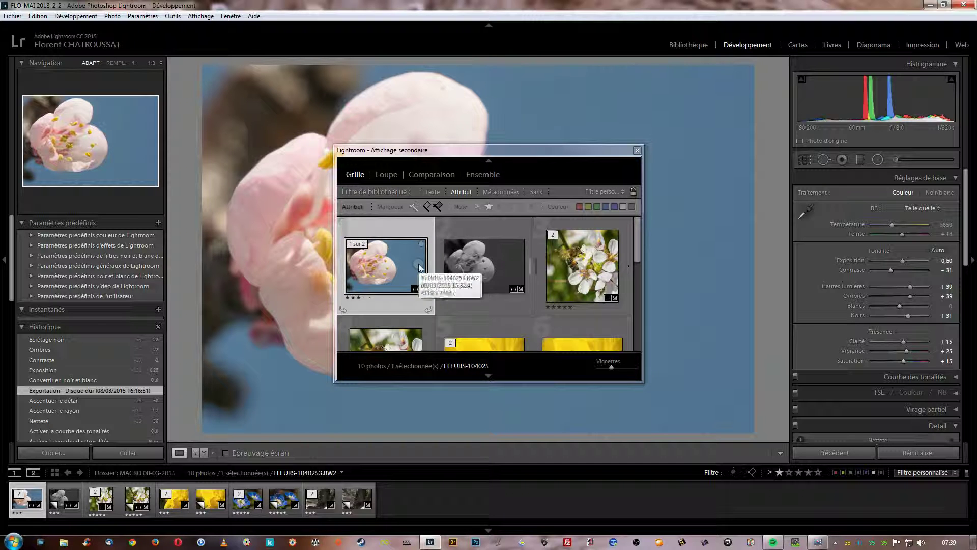
pyautogui.click(636, 150)
pyautogui.click(684, 45)
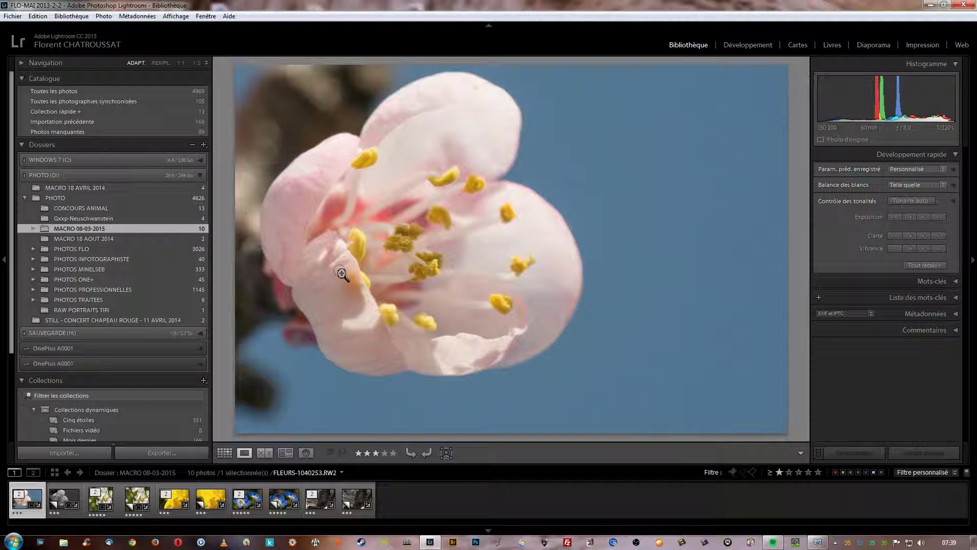
# Step: Open and close the secondary display again, then show the ten MACRO 08-03-2015 photos in Grid view
pyautogui.click(206, 16)
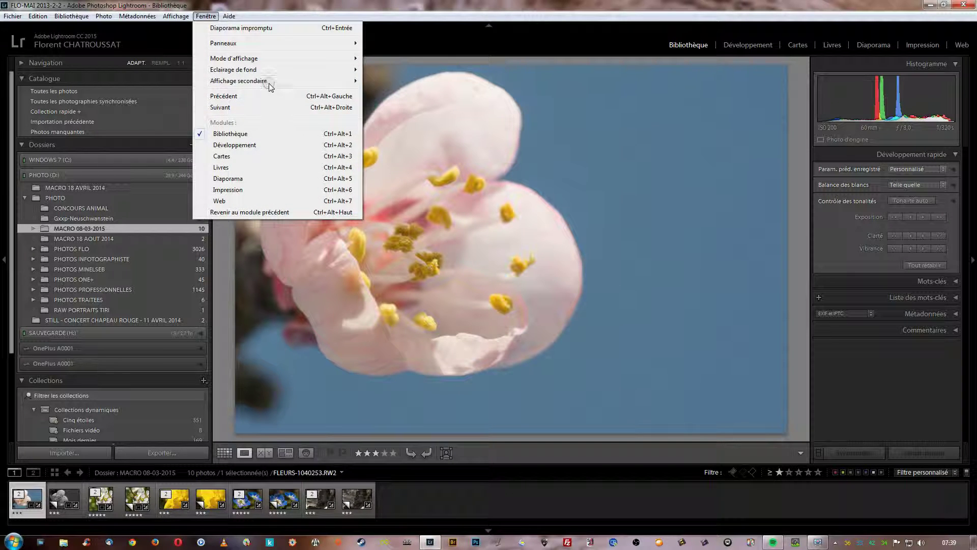
pyautogui.moveTo(238, 81)
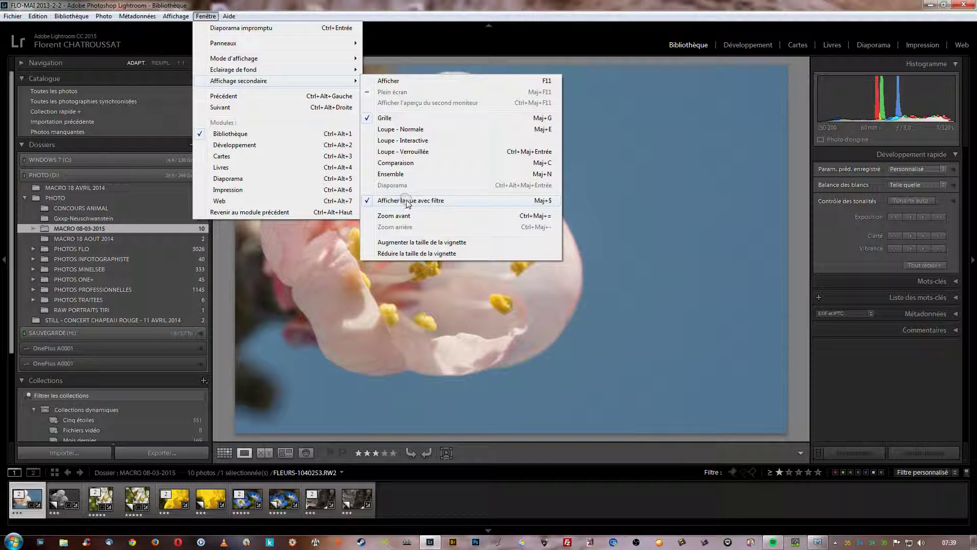
pyautogui.click(407, 201)
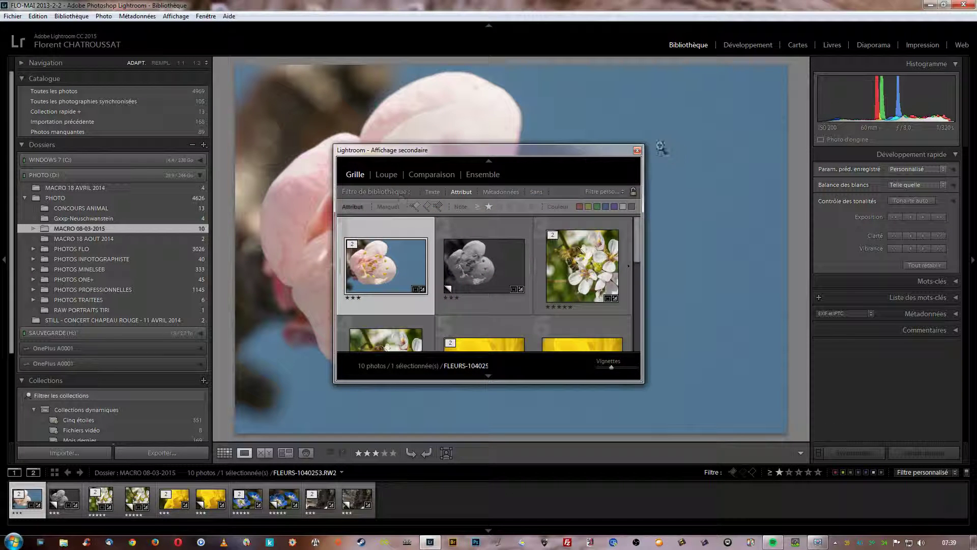
pyautogui.click(637, 151)
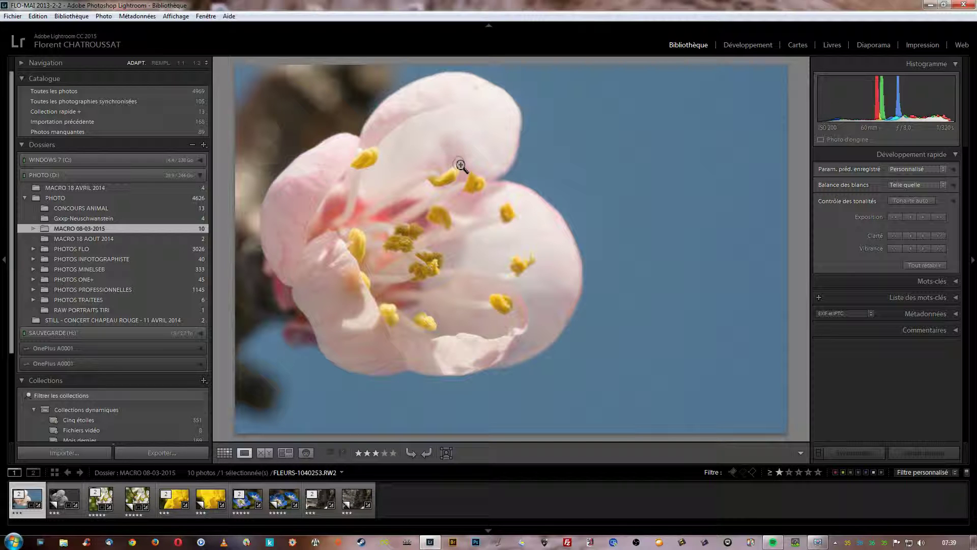
pyautogui.press('g')
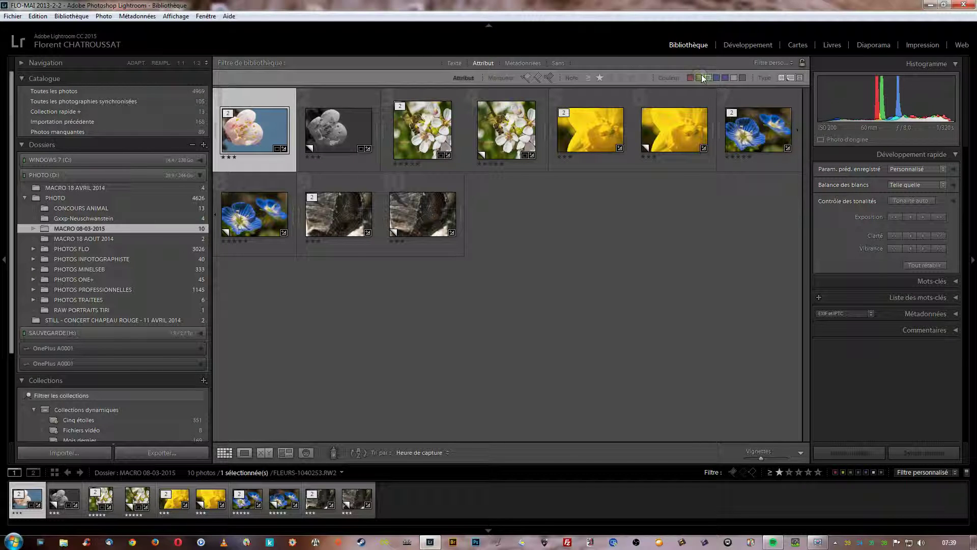
# Step: Set the Attribut filter's Type to virtual copies, leaving 5 of 10 photos in the grid
pyautogui.click(718, 77)
pyautogui.moveTo(27, 500)
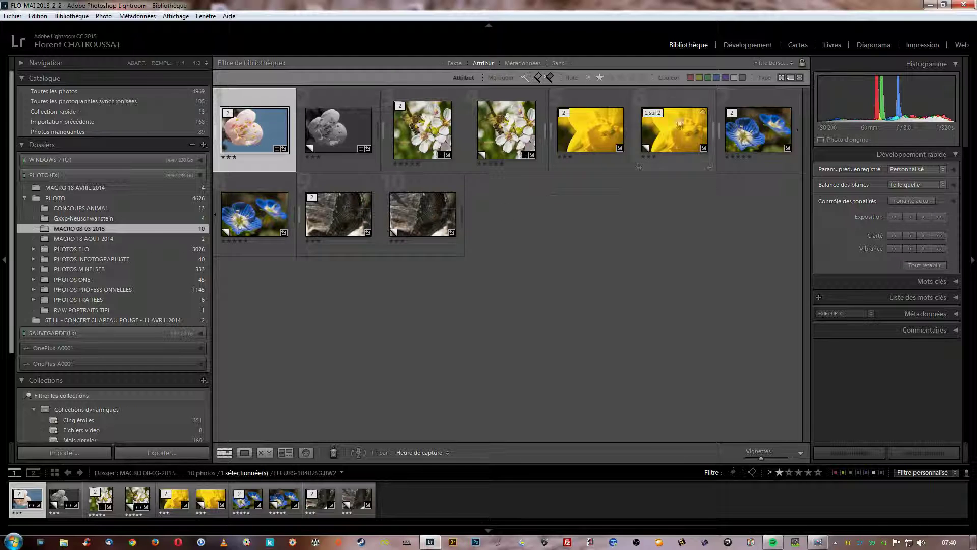
pyautogui.click(782, 78)
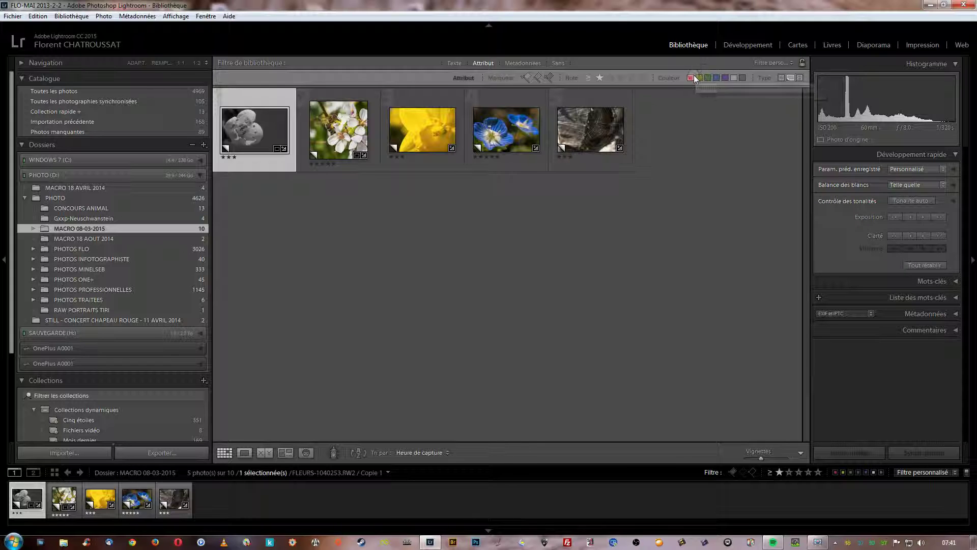
# Step: Make a second virtual copy of the black-and-white blossom, toggle the red filter, then select the copy
pyautogui.rightClick(21, 504)
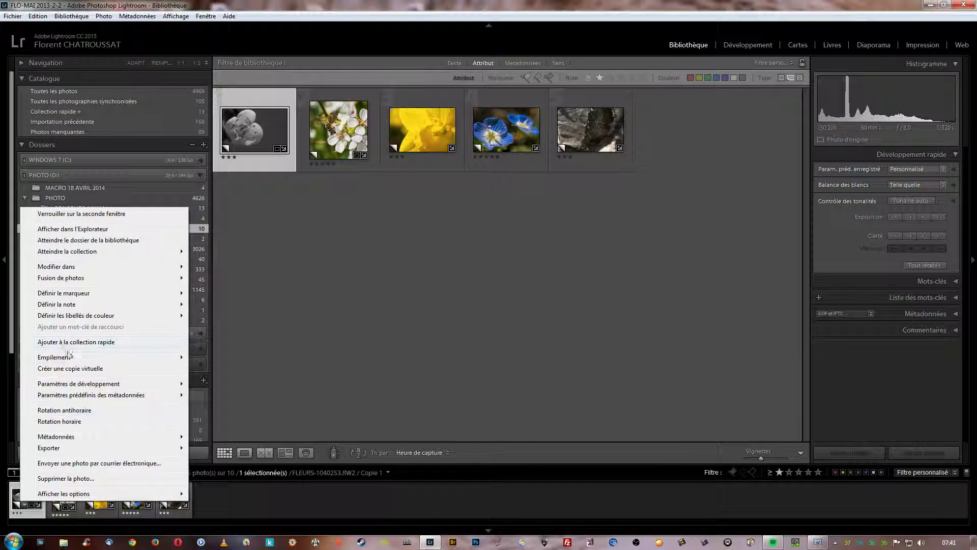
pyautogui.click(75, 370)
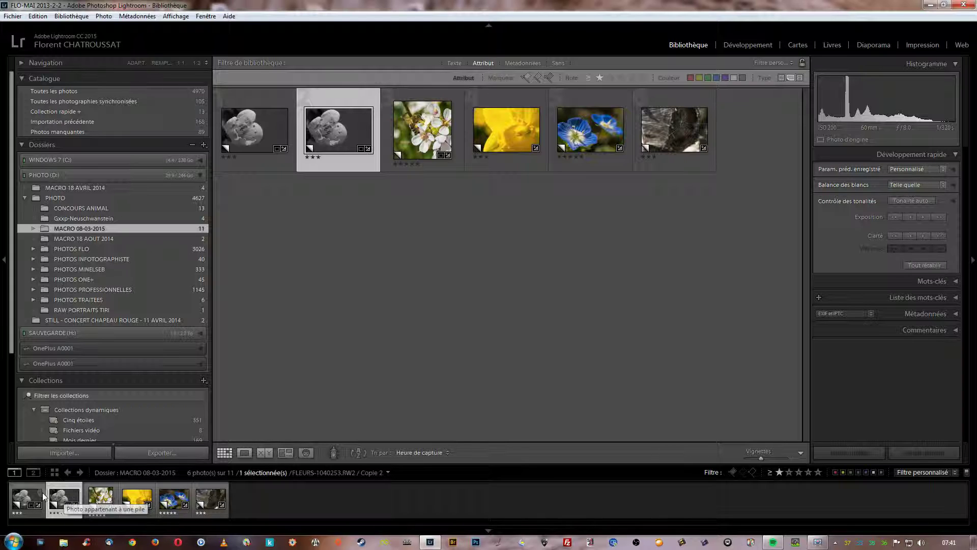
pyautogui.click(62, 498)
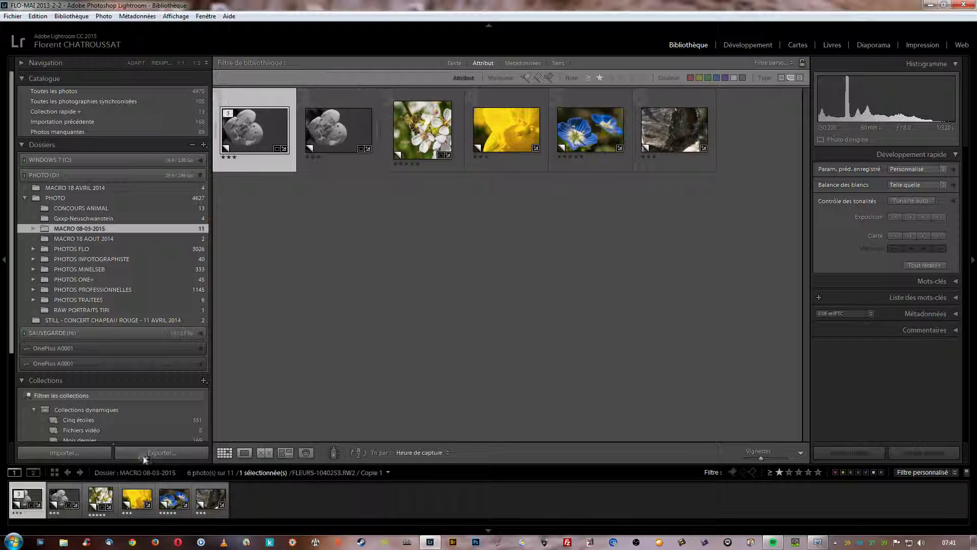
pyautogui.click(58, 505)
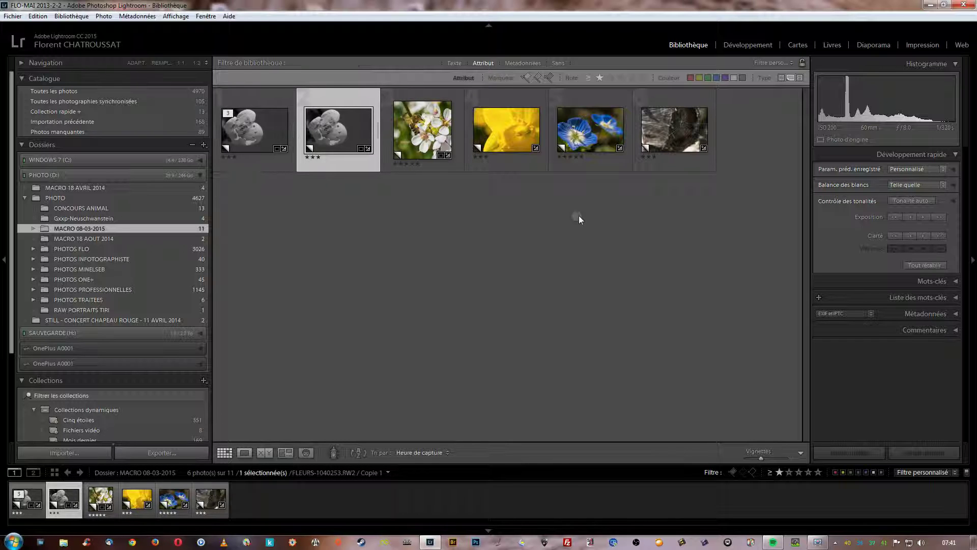
pyautogui.click(691, 78)
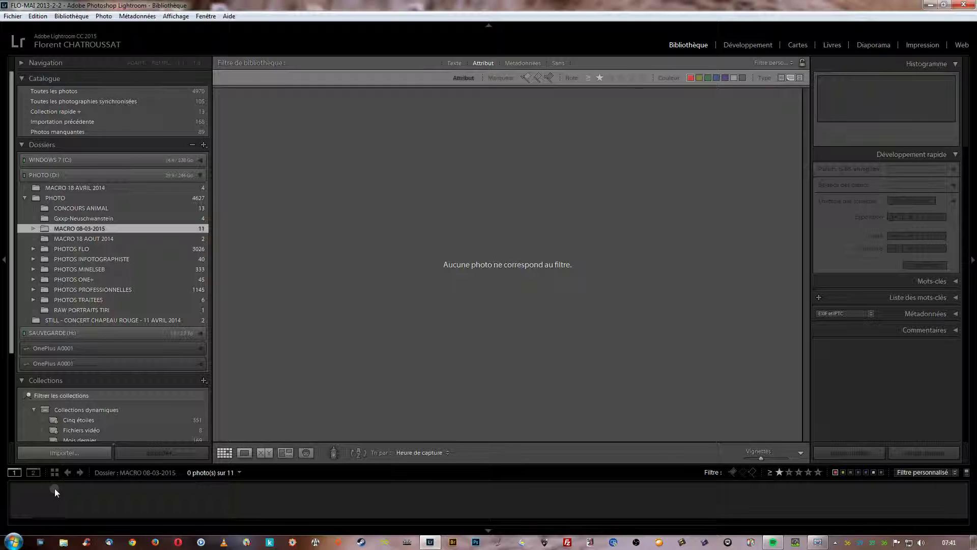
pyautogui.click(690, 78)
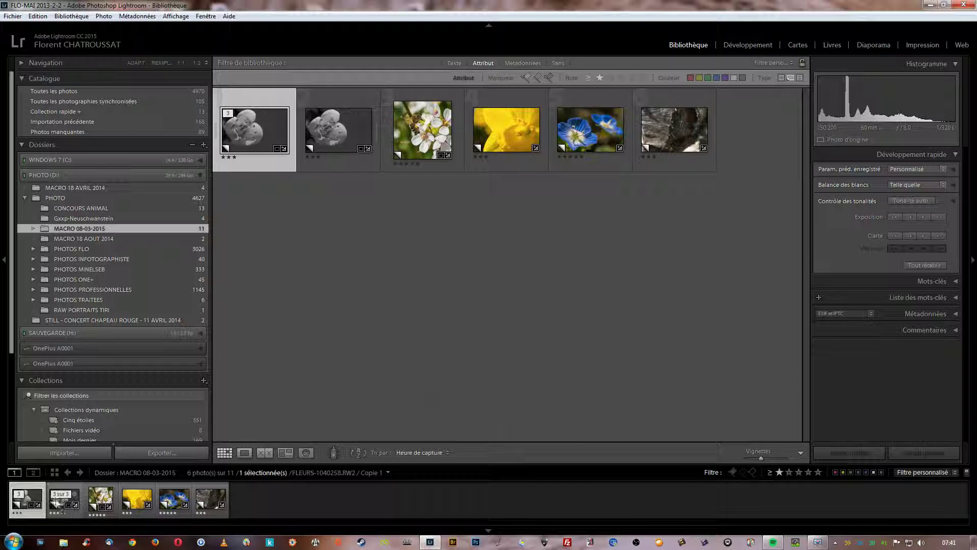
pyautogui.click(59, 505)
# Step: Give the second black-and-white copy the Rouge colour label and filter the grid to red only
pyautogui.rightClick(59, 506)
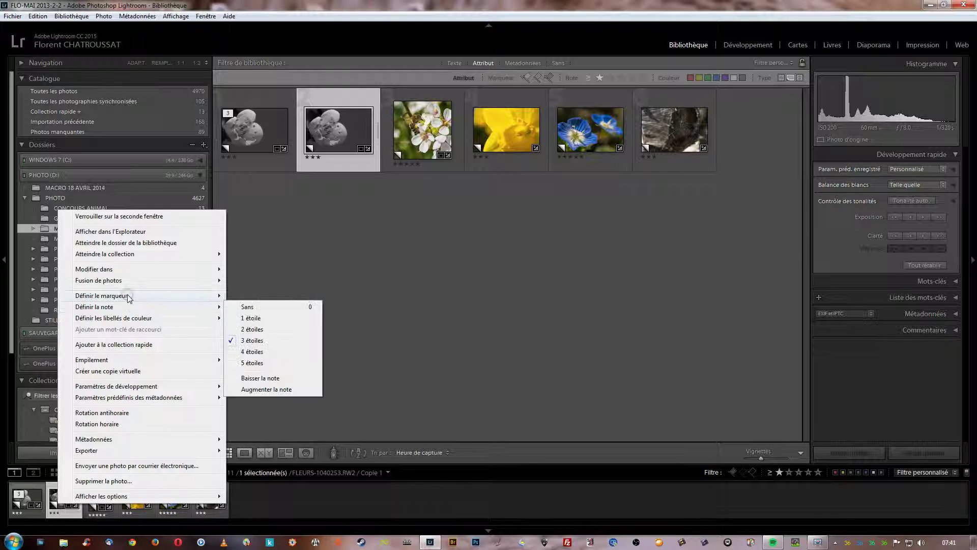
pyautogui.moveTo(114, 318)
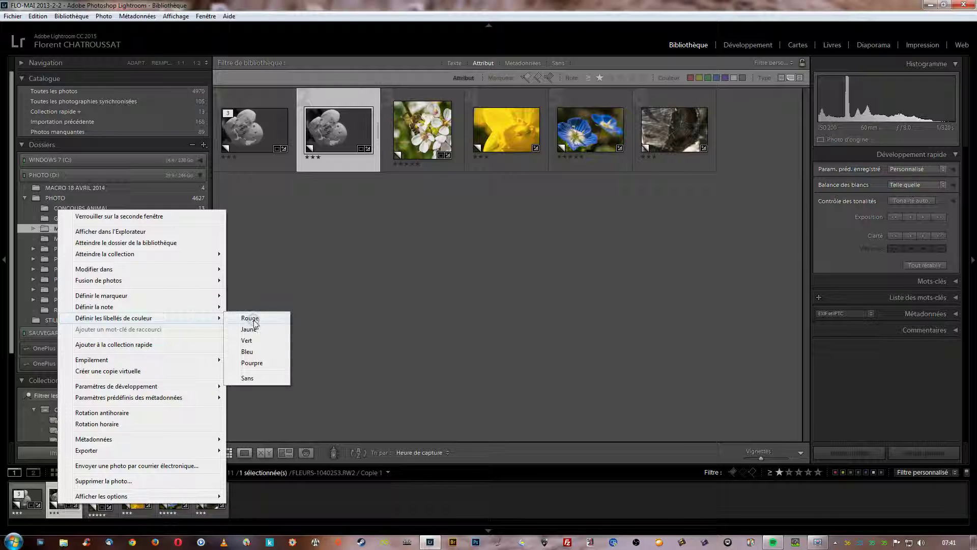
pyautogui.click(254, 321)
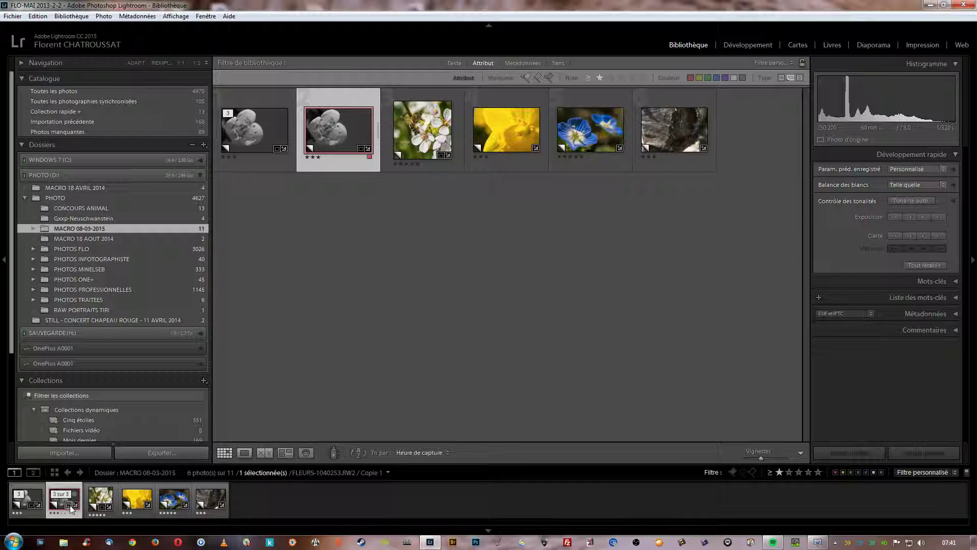
pyautogui.click(691, 78)
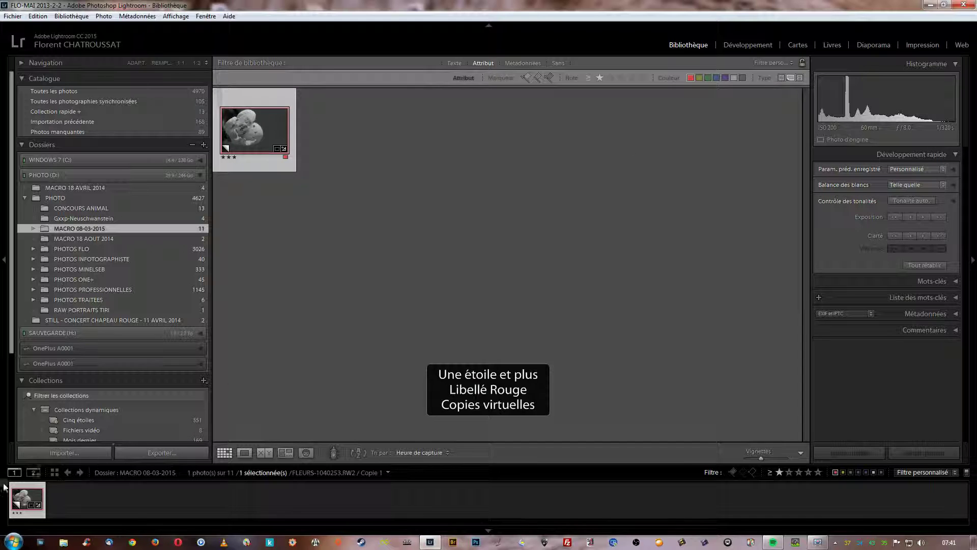